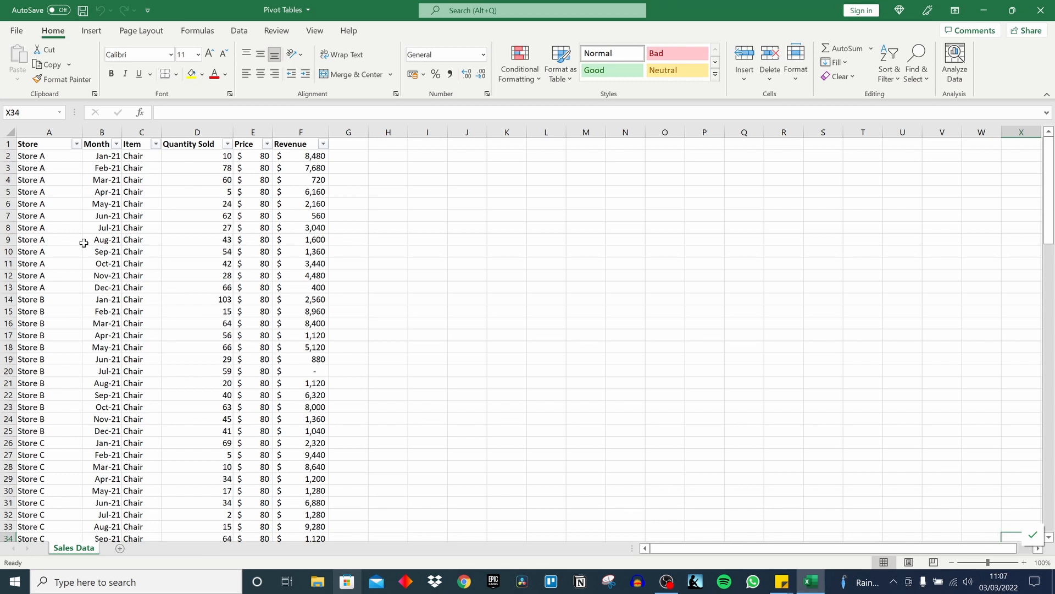
Step: Insert a PivotTable on a new worksheet from the sales data range A1:F109
{"action": "left_click", "coordinate": [45, 226]}
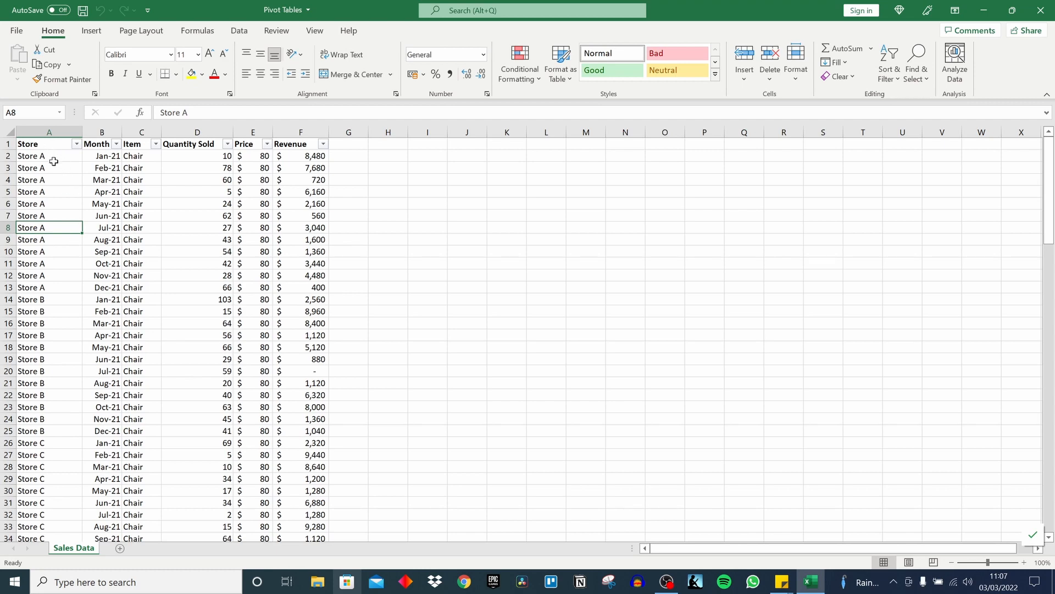
{"action": "scroll", "coordinate": [59, 369], "scroll_direction": "down", "scroll_amount": 11}
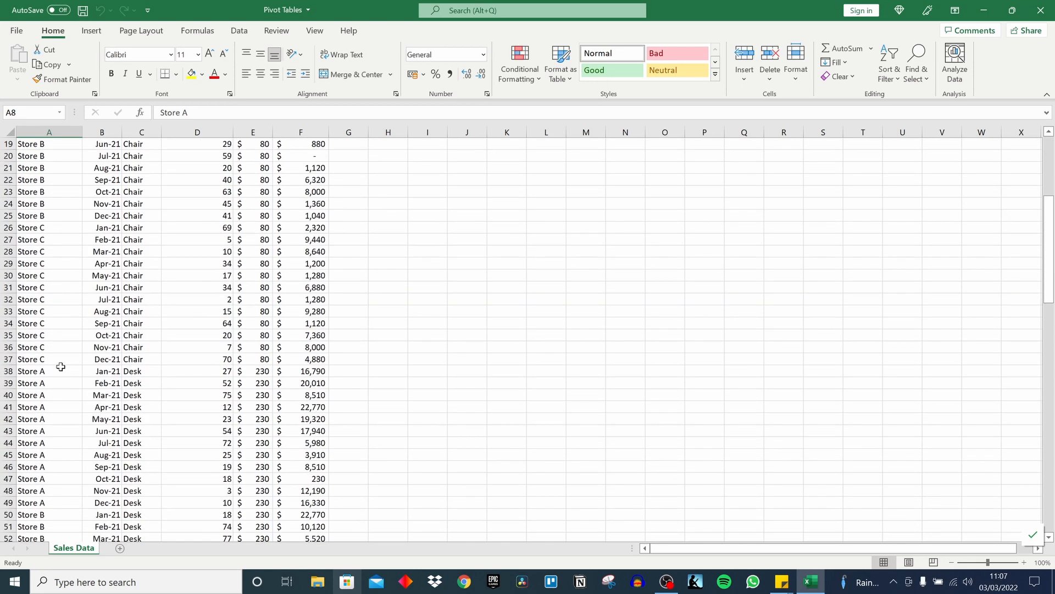
{"action": "scroll", "coordinate": [60, 371], "scroll_direction": "up", "scroll_amount": 11}
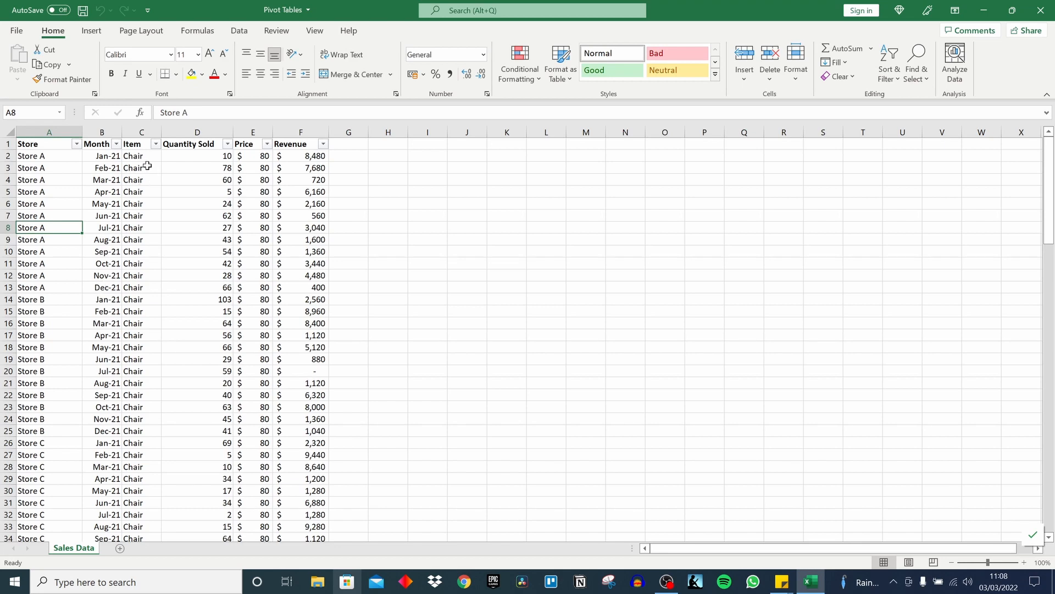
{"action": "scroll", "coordinate": [137, 318], "scroll_direction": "down", "scroll_amount": 14}
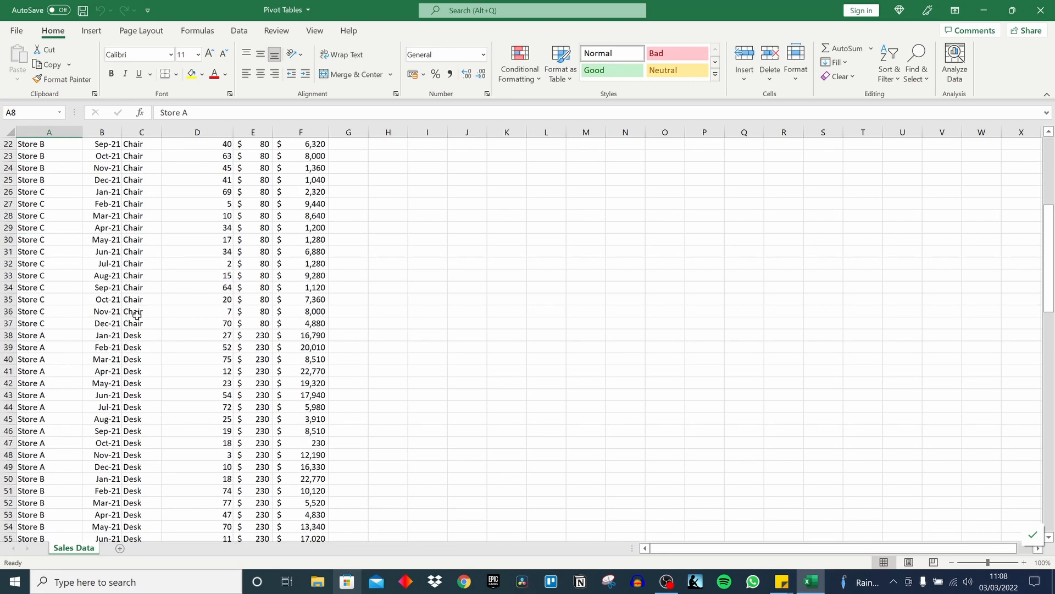
{"action": "scroll", "coordinate": [137, 323], "scroll_direction": "up", "scroll_amount": 14}
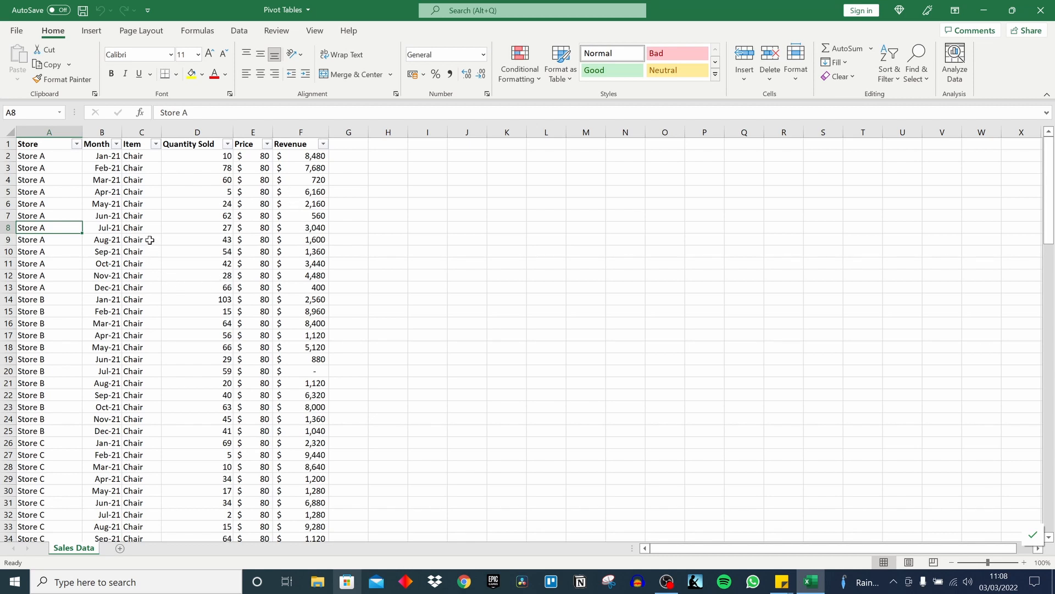
{"action": "left_click", "coordinate": [150, 239]}
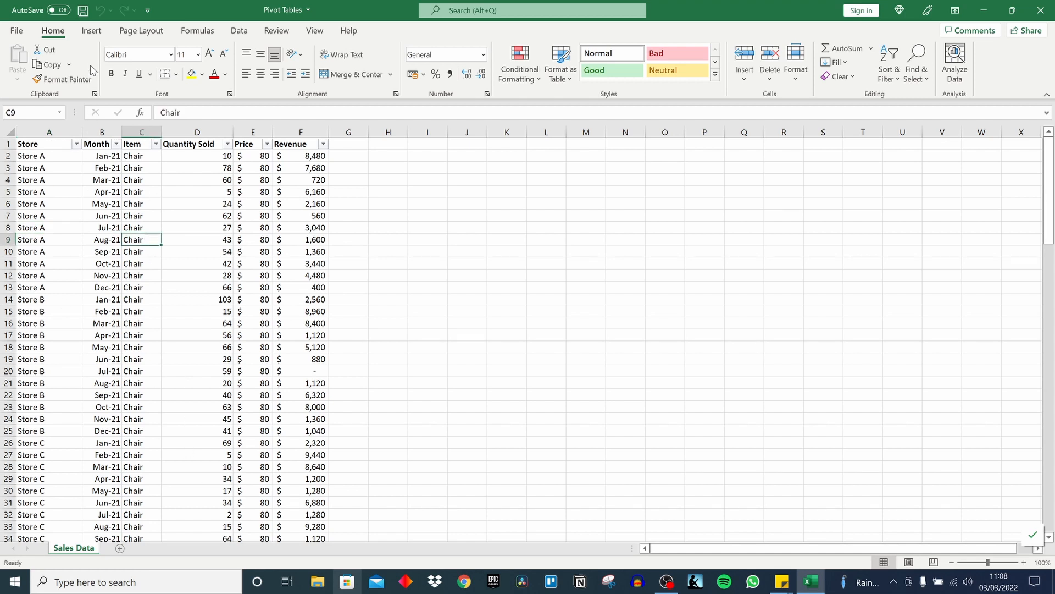
{"action": "left_click", "coordinate": [92, 31]}
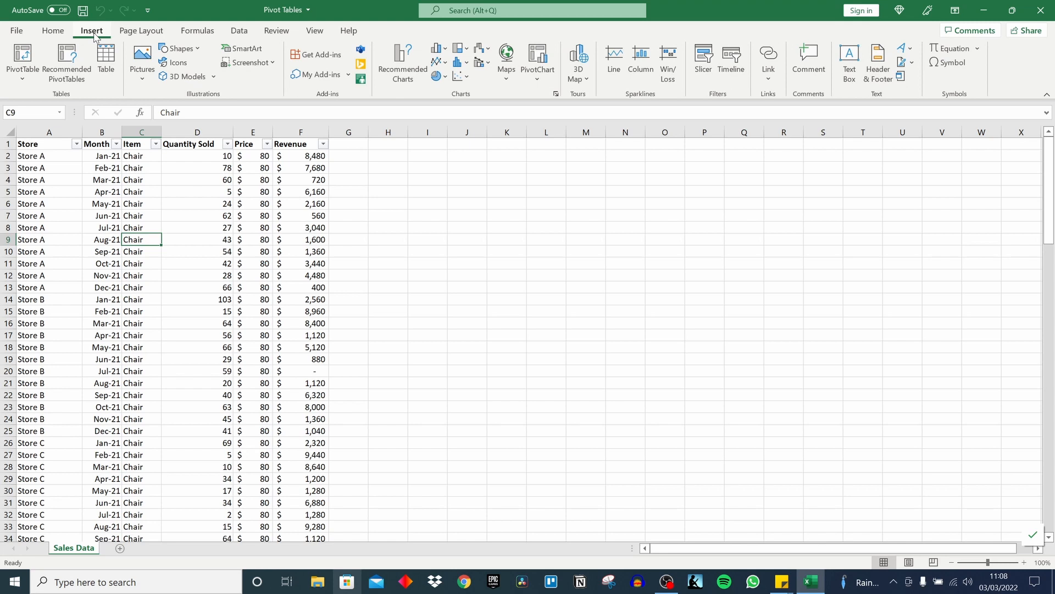
{"action": "left_click", "coordinate": [22, 55]}
{"action": "left_click_drag", "start_coordinate": [202, 223], "coordinate": [205, 208]}
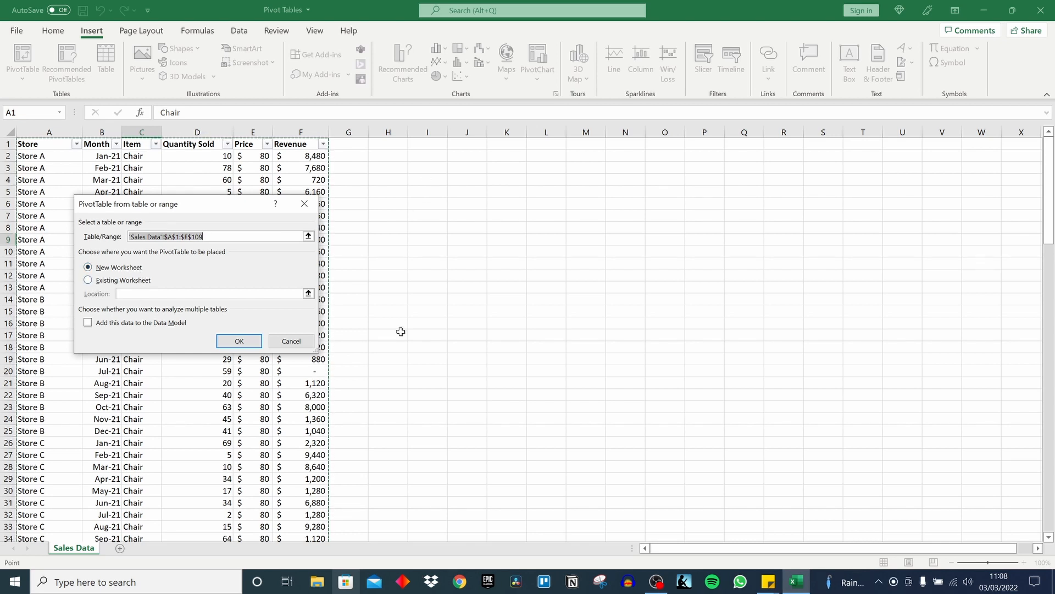
{"action": "left_click", "coordinate": [235, 340]}
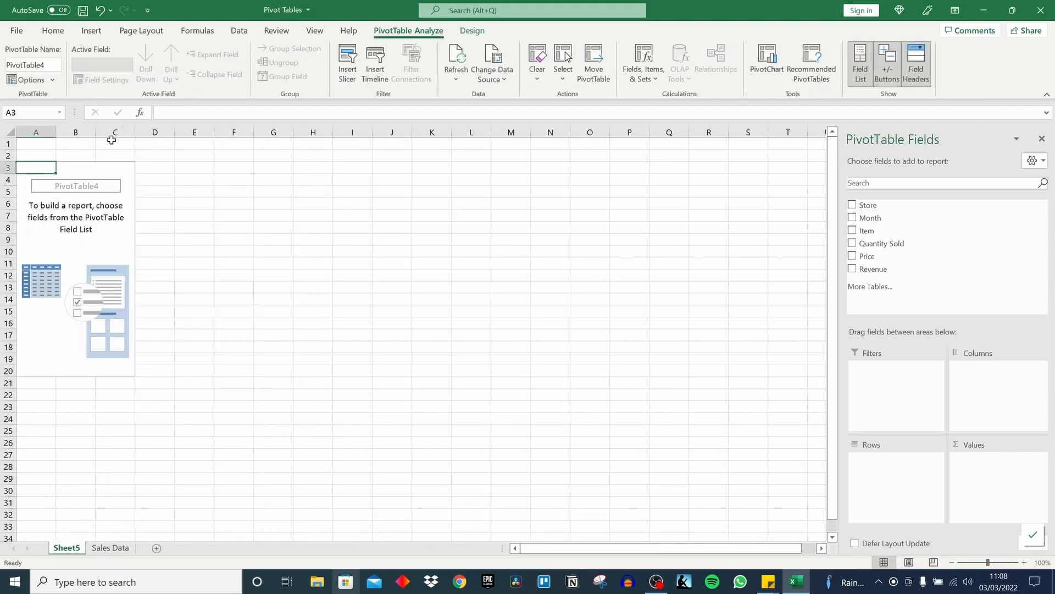
Step: Rename the new worksheet as PivotTable
{"action": "double_click", "coordinate": [75, 549]}
{"action": "type", "text": "P"}
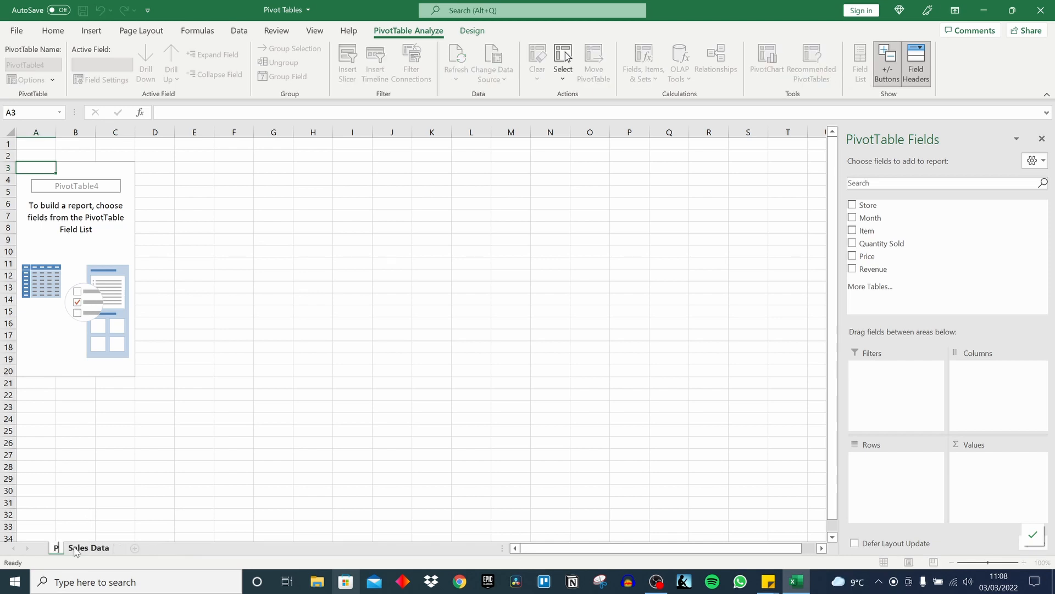
{"action": "type", "text": "ivotTable"}
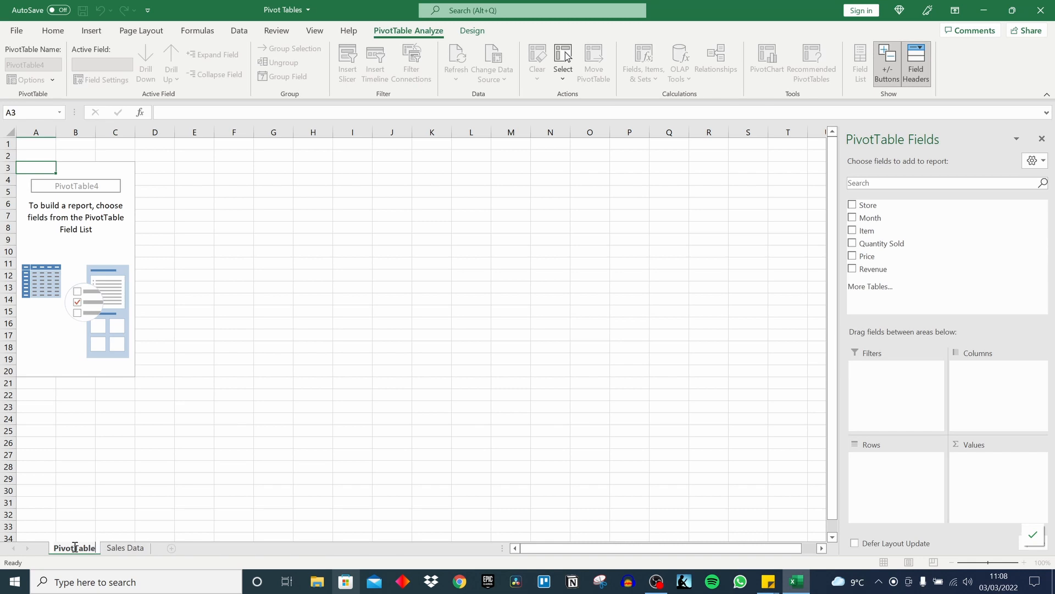
{"action": "left_click", "coordinate": [377, 441]}
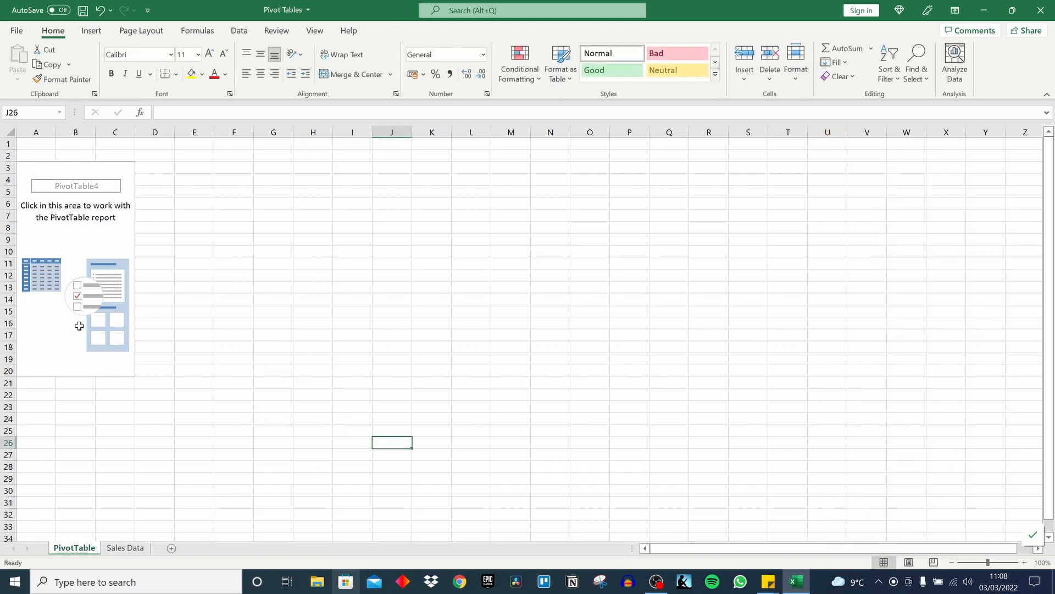
Step: Dock the PivotTable field list on the left edge and assign Item to Rows and Quantity Sold to Values
{"action": "left_click", "coordinate": [71, 314]}
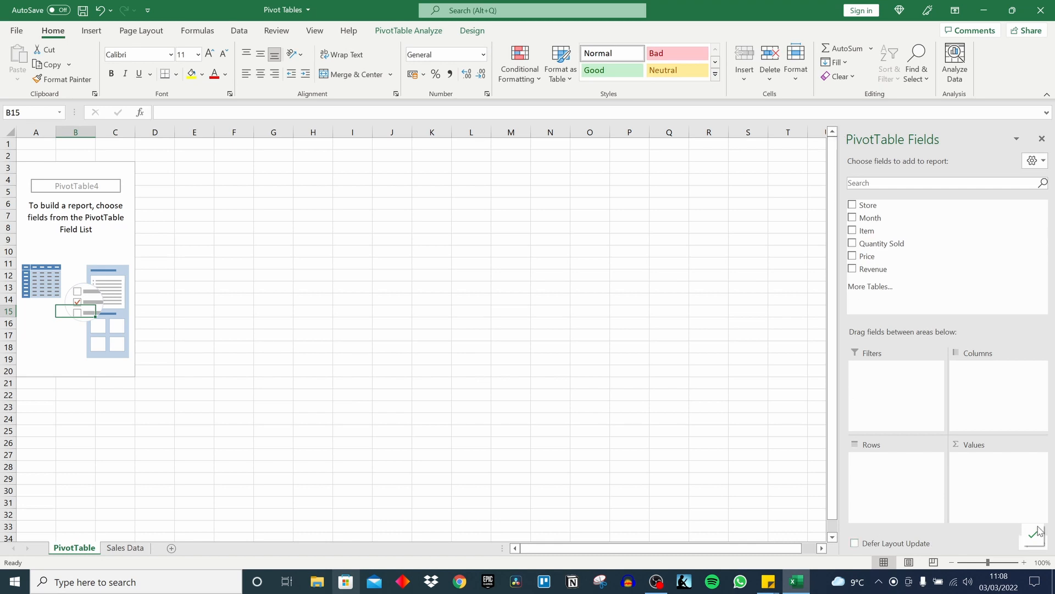
{"action": "left_click_drag", "start_coordinate": [973, 132], "coordinate": [2, 151]}
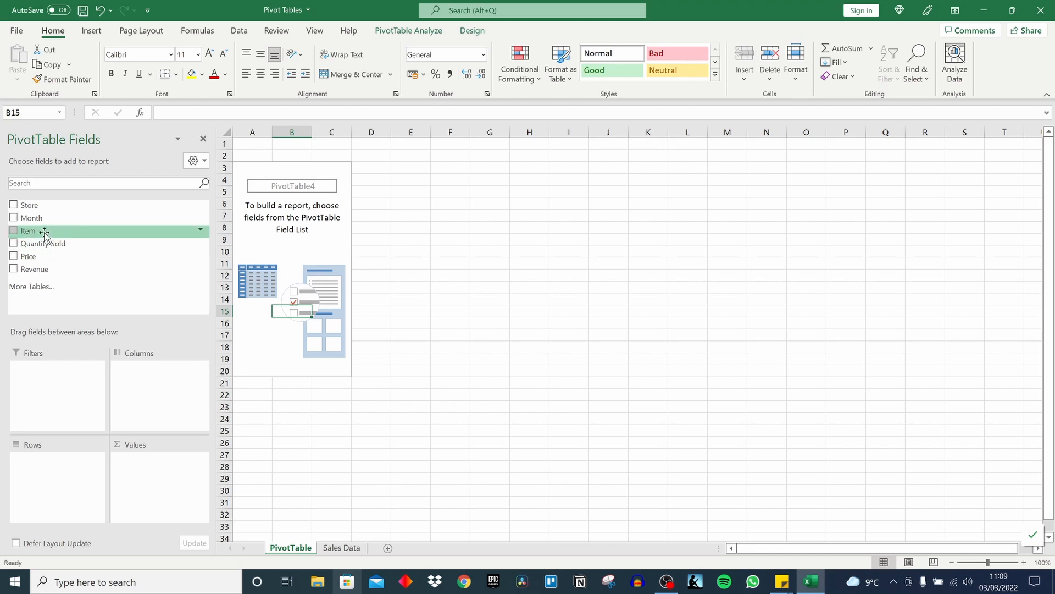
{"action": "left_click_drag", "start_coordinate": [46, 231], "coordinate": [59, 470]}
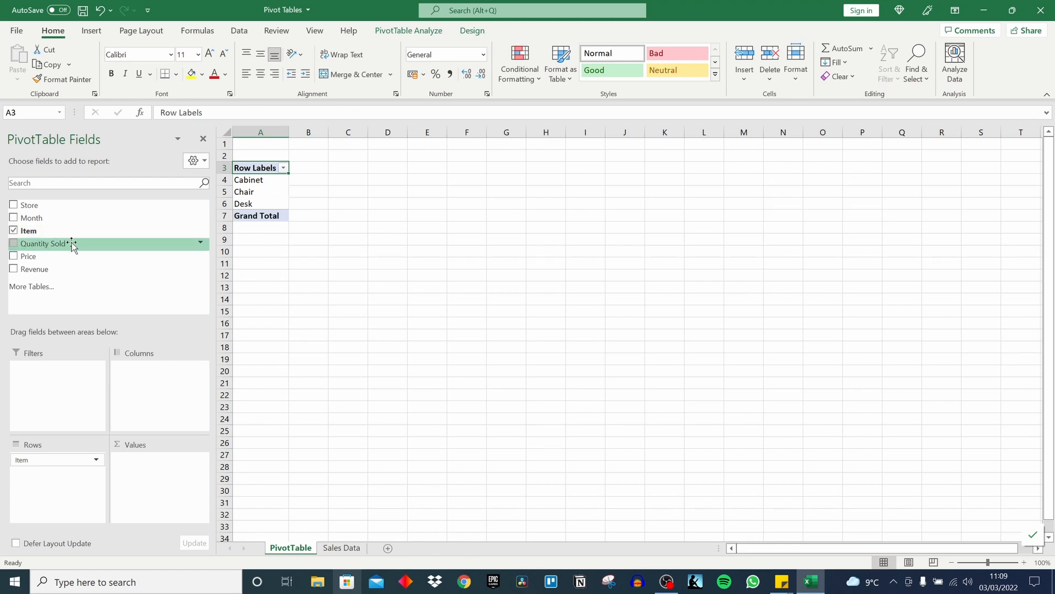
{"action": "left_click_drag", "start_coordinate": [72, 246], "coordinate": [167, 477]}
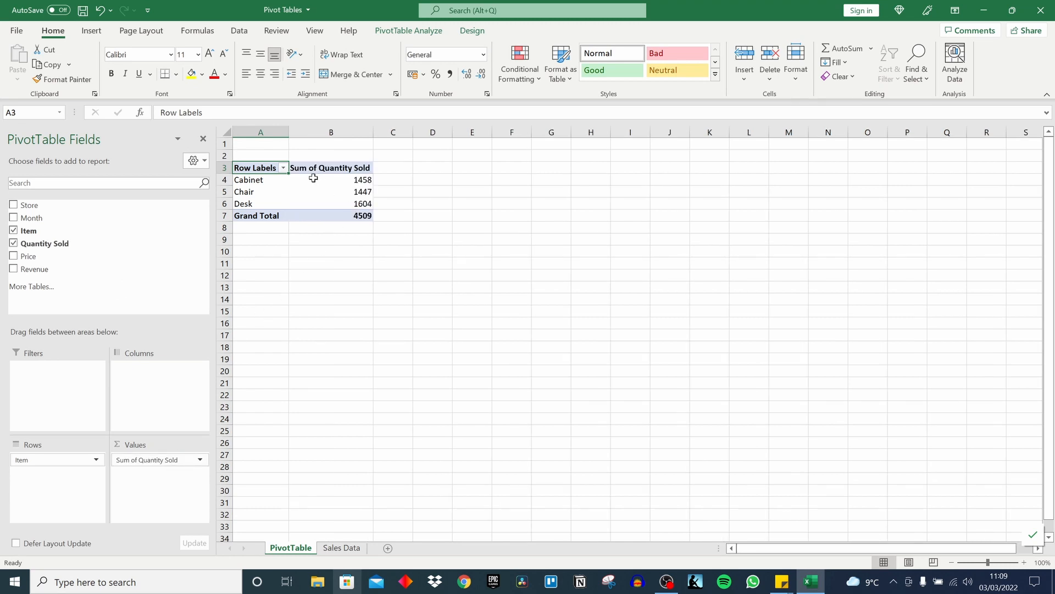
Step: Filter the Sales Data sheet to Chair items and select their Quantity Sold values to check the total
{"action": "mouse_move", "coordinate": [364, 186]}
{"action": "left_click", "coordinate": [353, 551]}
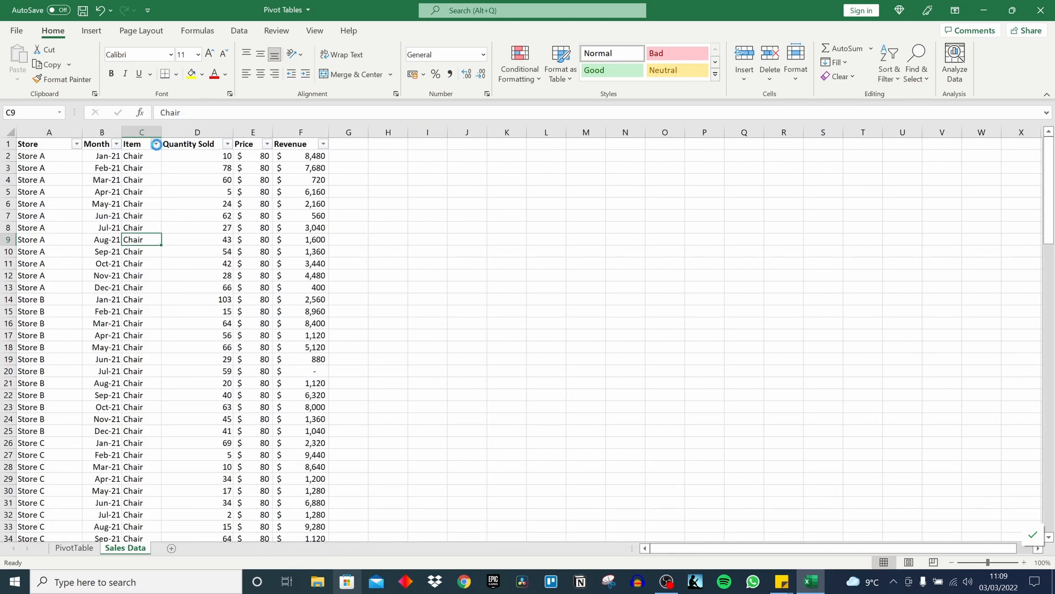
{"action": "left_click", "coordinate": [156, 144]}
{"action": "left_click", "coordinate": [51, 292]}
{"action": "left_click", "coordinate": [45, 315]}
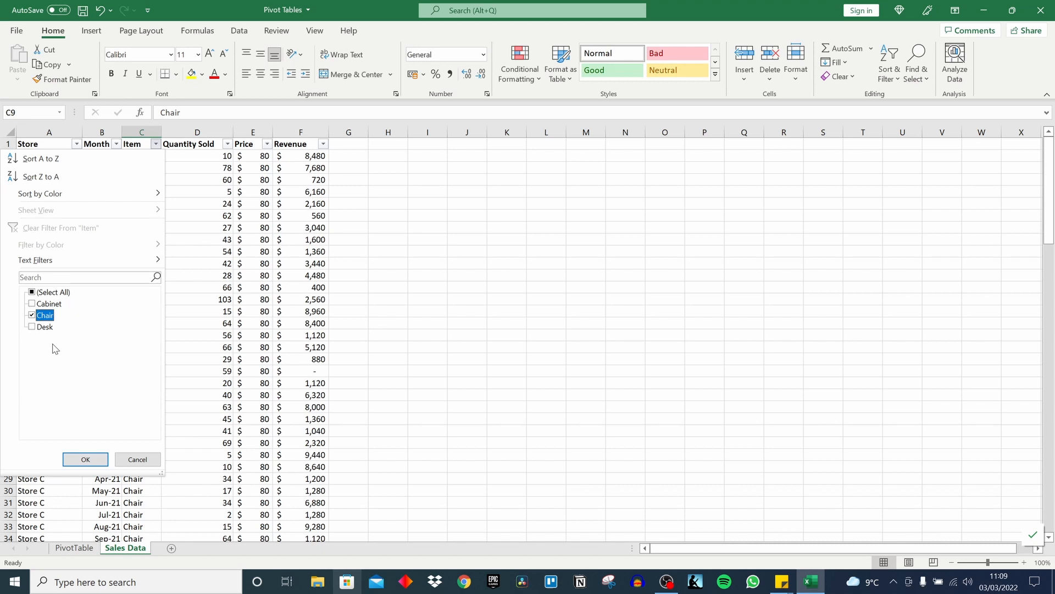
{"action": "left_click", "coordinate": [85, 459]}
{"action": "left_click", "coordinate": [220, 157]}
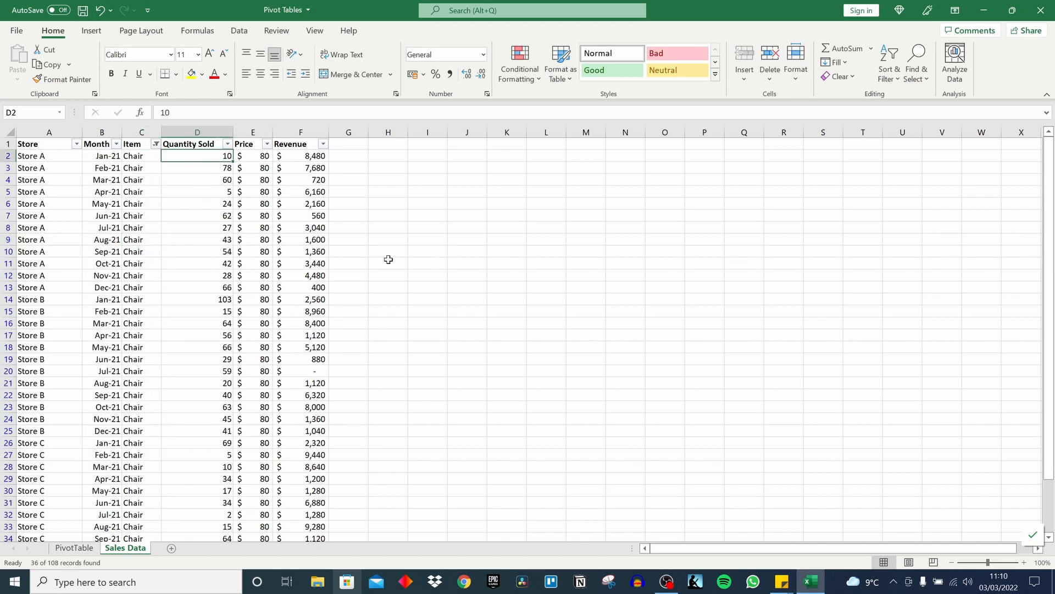
{"action": "key", "text": "ctrl+shift+Down"}
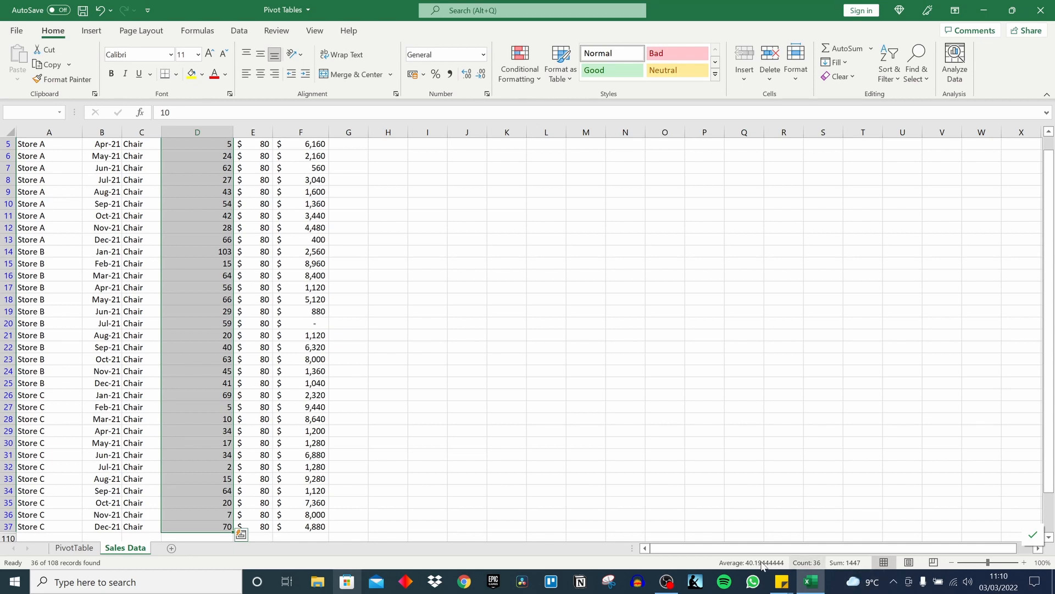
Step: Add Store as a report filter in the PivotTable and filter it to Store B
{"action": "left_click", "coordinate": [74, 548]}
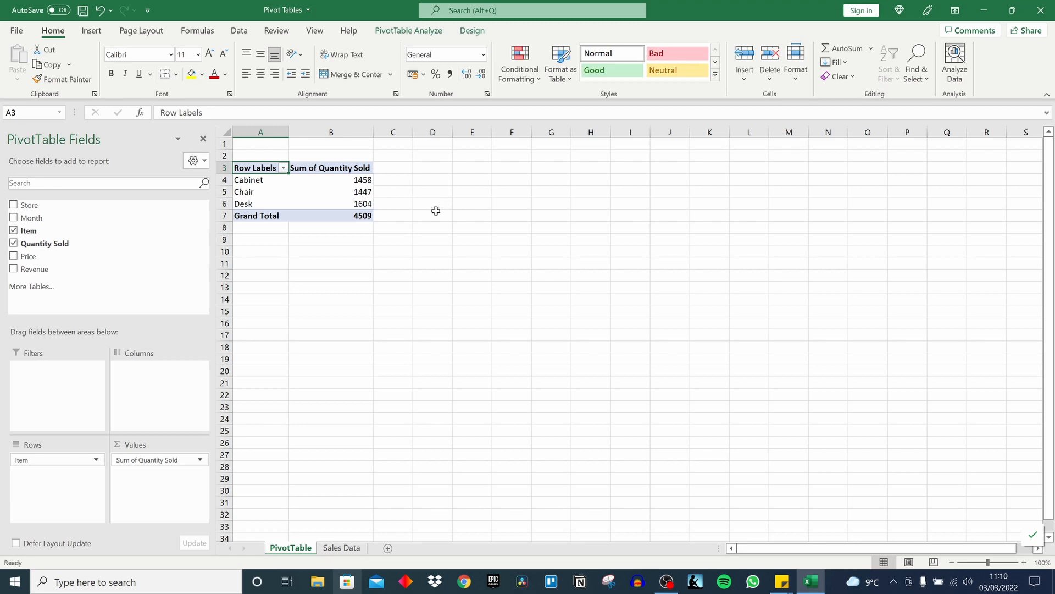
{"action": "left_click_drag", "start_coordinate": [41, 207], "coordinate": [55, 402]}
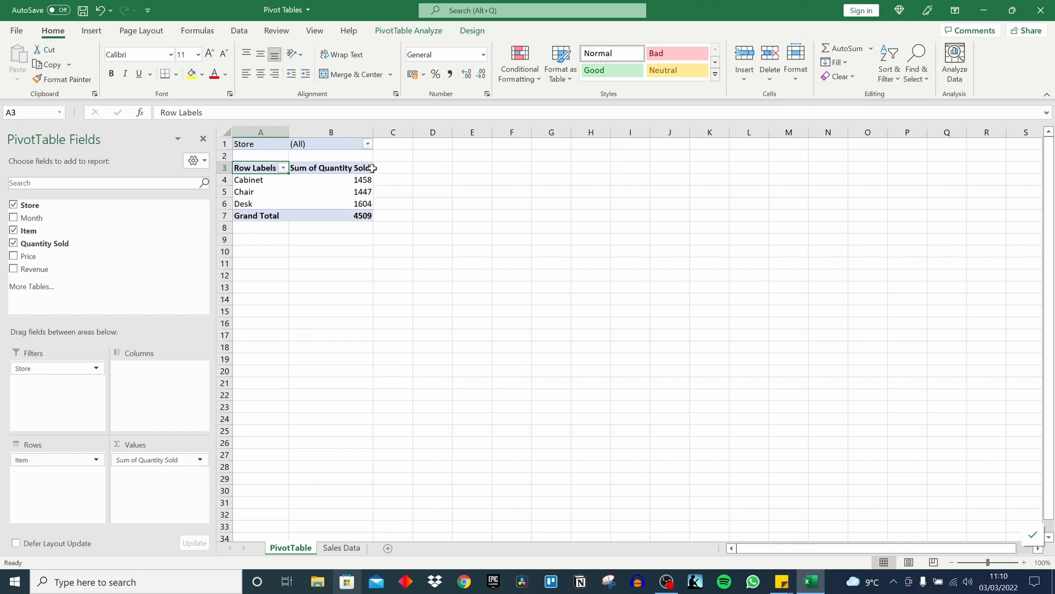
{"action": "left_click", "coordinate": [367, 144]}
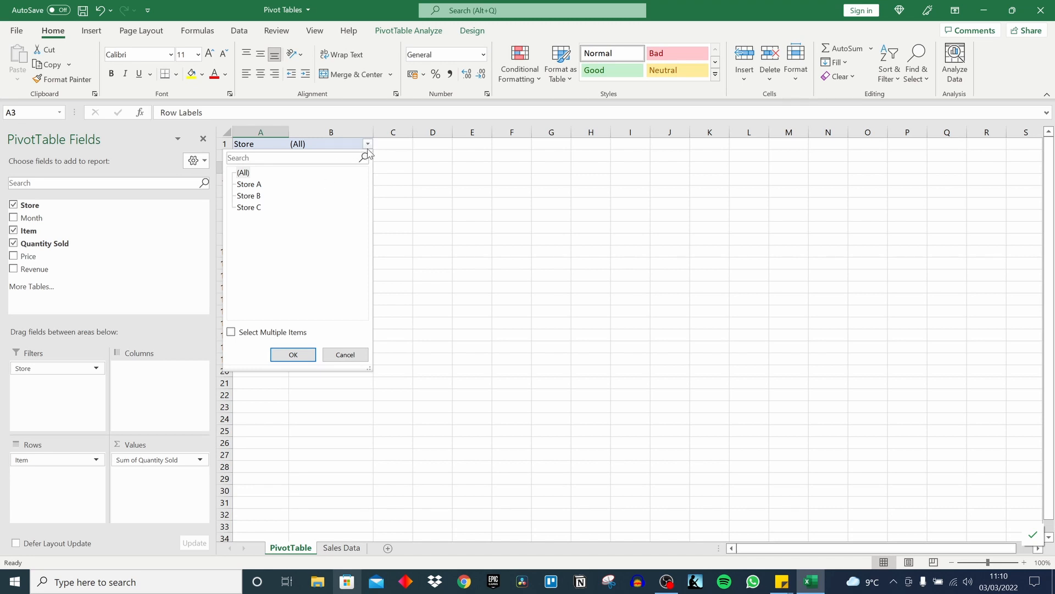
{"action": "left_click", "coordinate": [305, 356]}
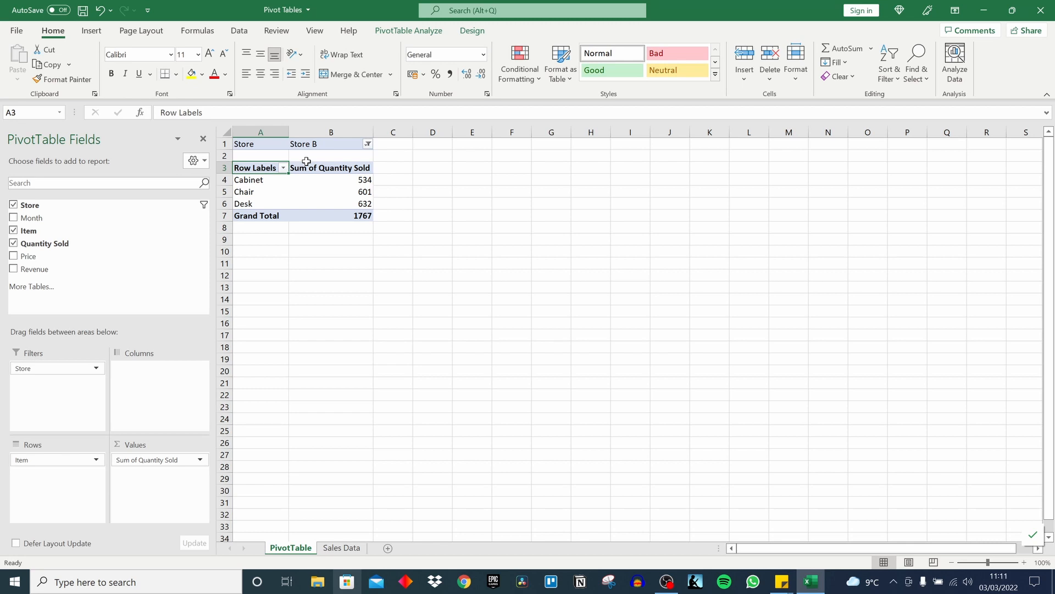
Step: Filter the Store column in the Sales Data sheet to Store B to check its chair quantities
{"action": "left_click", "coordinate": [342, 547]}
{"action": "scroll", "coordinate": [206, 359], "scroll_direction": "up", "scroll_amount": 2}
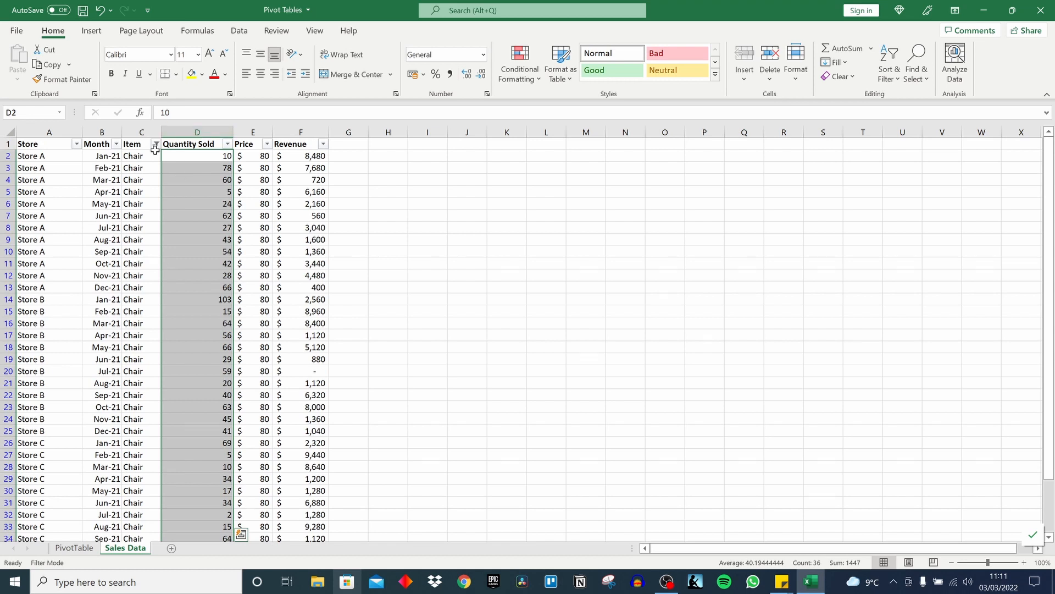
{"action": "left_click", "coordinate": [76, 144]}
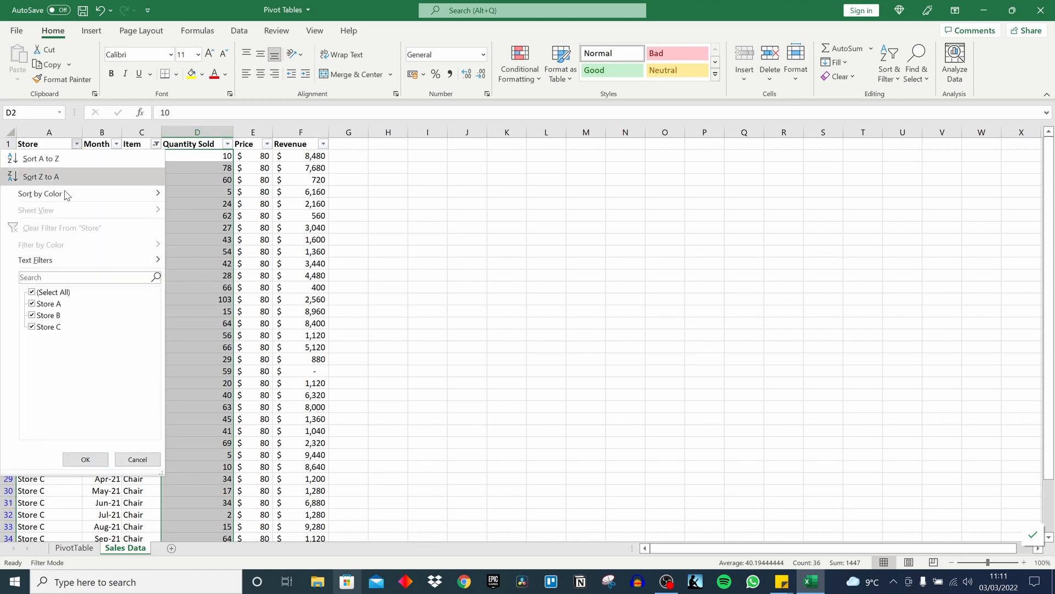
{"action": "left_click", "coordinate": [54, 291]}
{"action": "left_click", "coordinate": [52, 315]}
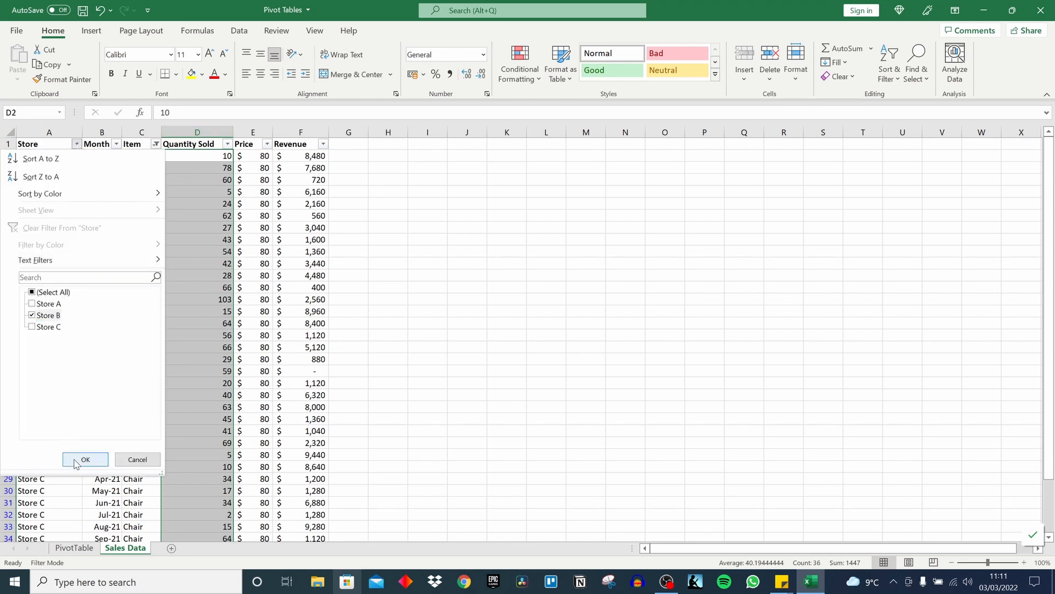
{"action": "left_click", "coordinate": [77, 459]}
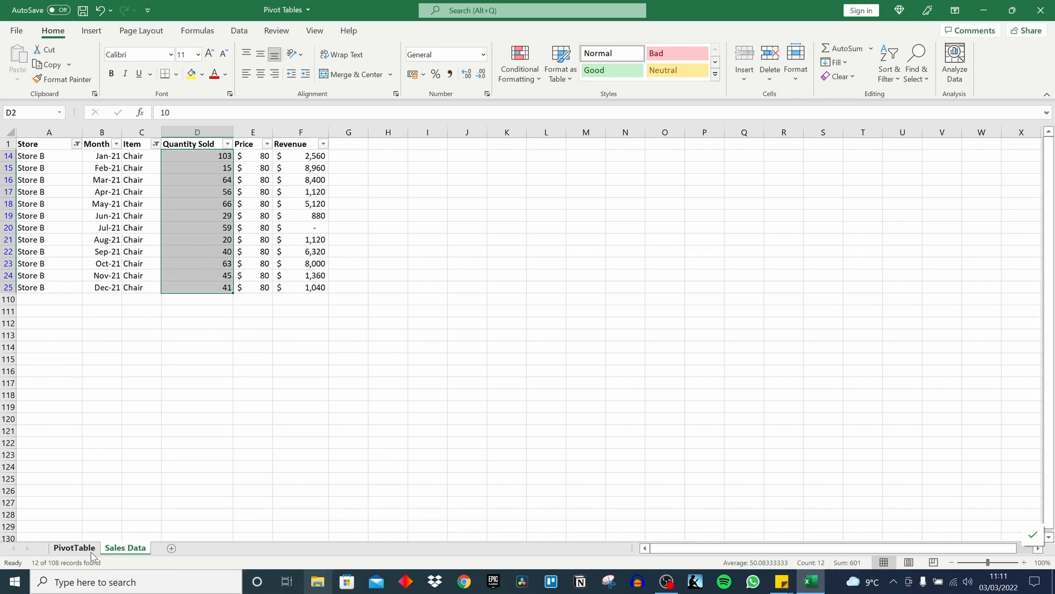
Step: Add Month to the PivotTable's columns and compare the monthly chair quantities with the Sales Data sheet
{"action": "left_click", "coordinate": [74, 547]}
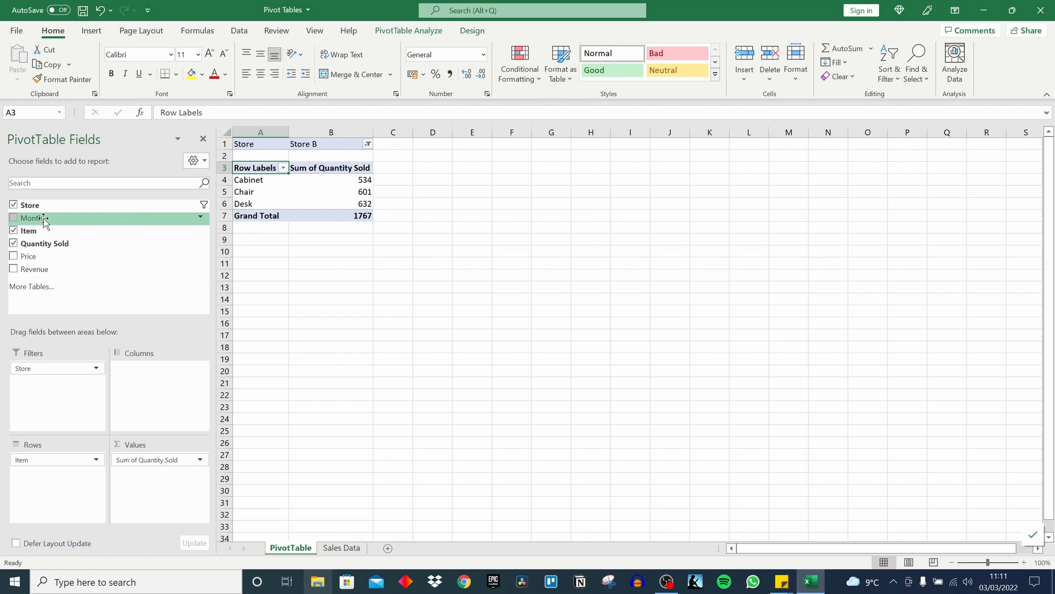
{"action": "left_click_drag", "start_coordinate": [44, 219], "coordinate": [139, 387]}
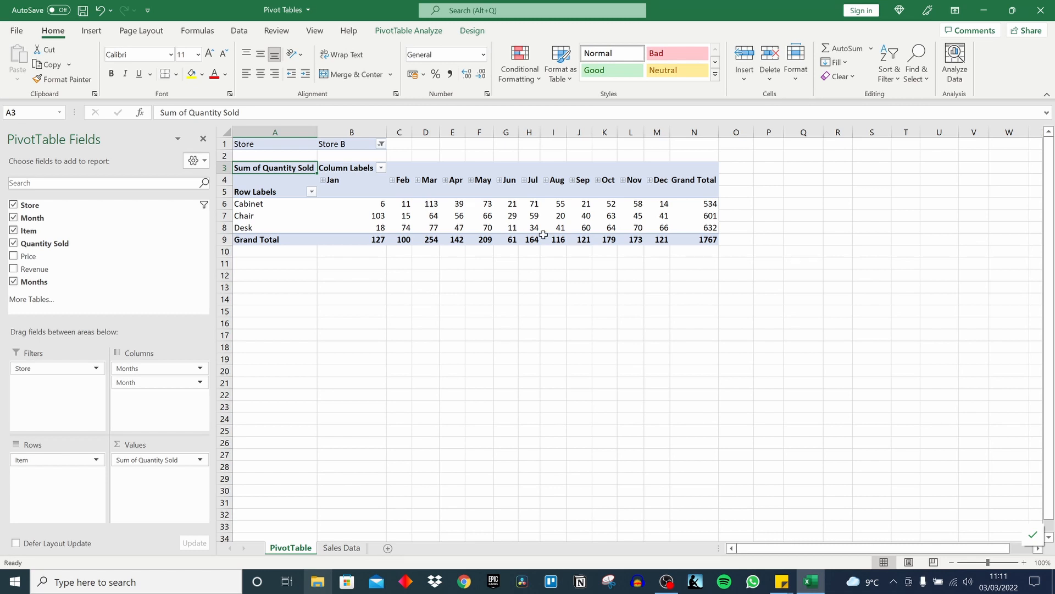
{"action": "mouse_move", "coordinate": [665, 227]}
{"action": "mouse_move", "coordinate": [495, 220]}
{"action": "left_click", "coordinate": [341, 547]}
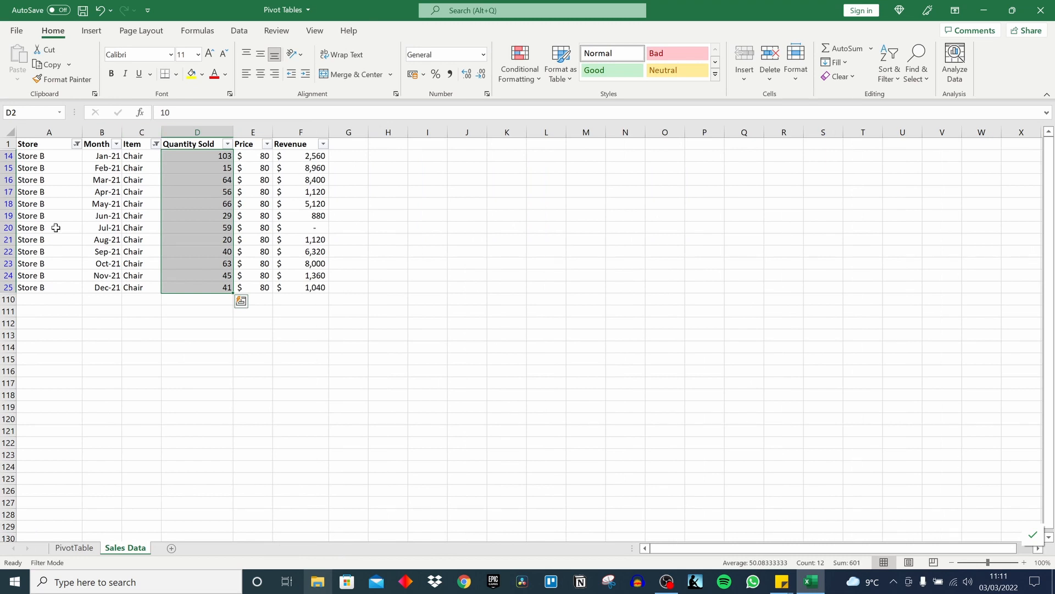
{"action": "left_click", "coordinate": [82, 548]}
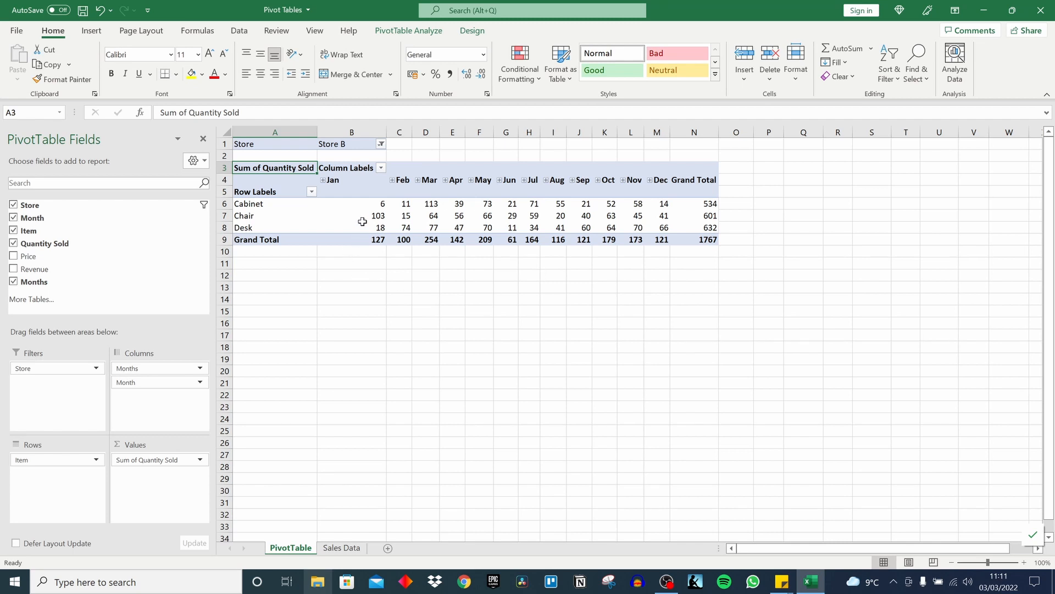
{"action": "mouse_move", "coordinate": [362, 219]}
Step: Set the Quantity Sold for Store B chairs in Jan-21 to 13 in the Sales Data sheet
{"action": "left_click", "coordinate": [342, 548]}
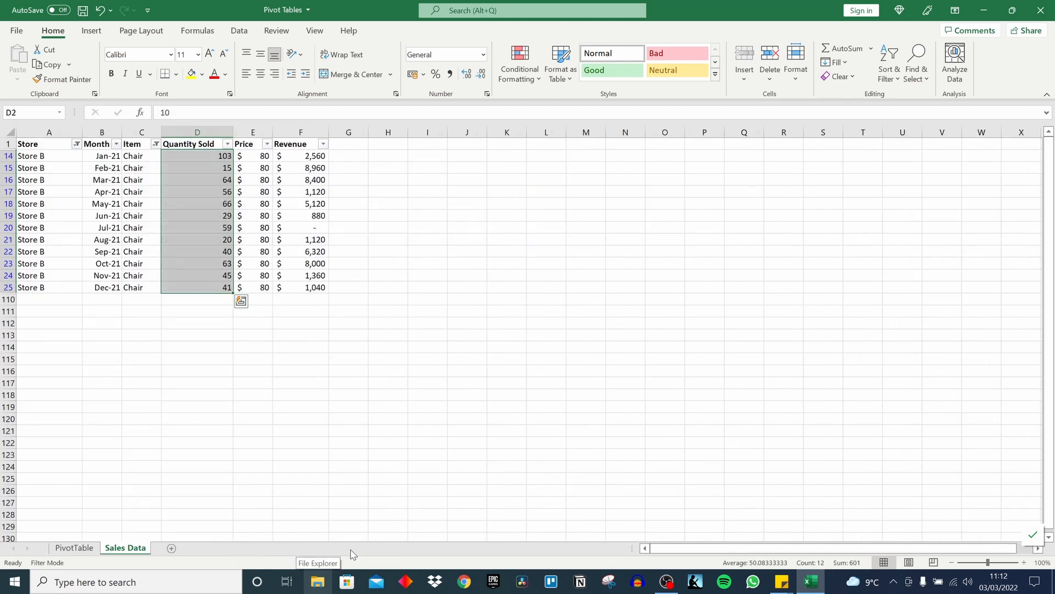
{"action": "left_click", "coordinate": [218, 158]}
{"action": "type", "text": "13"}
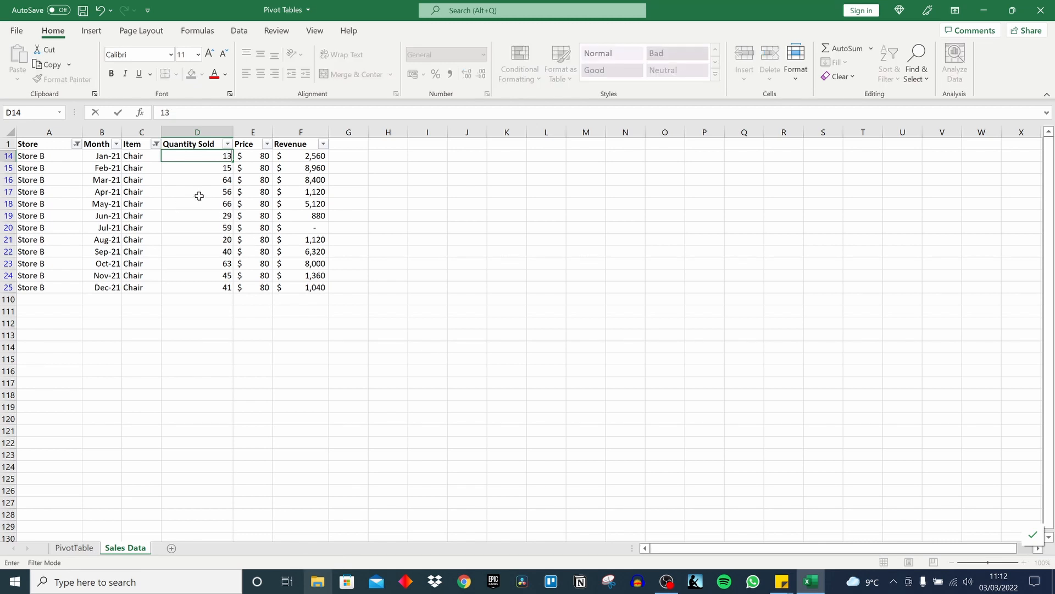
{"action": "left_click", "coordinate": [204, 192]}
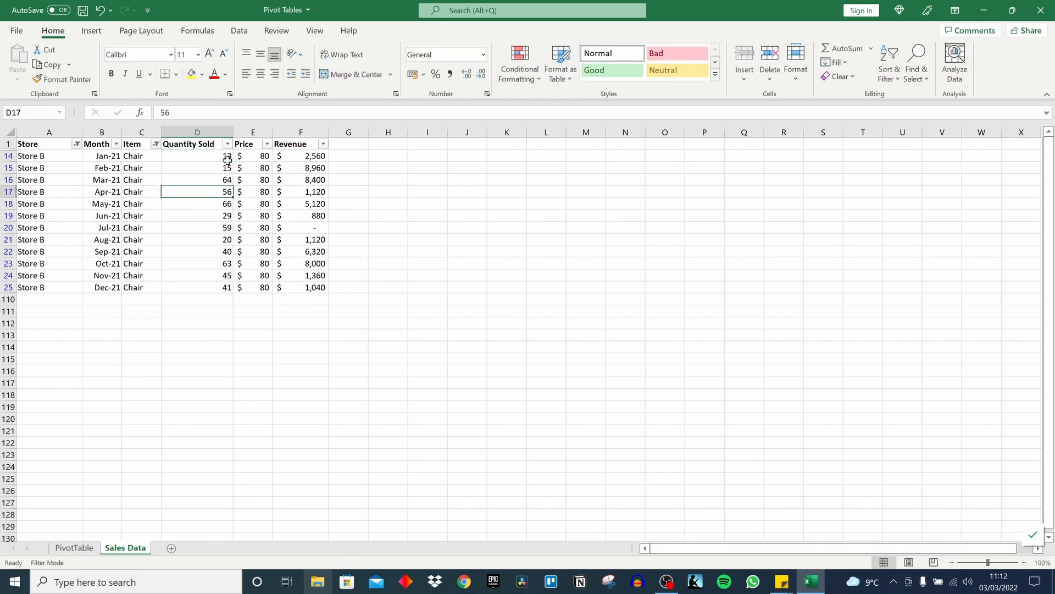
Step: Refresh the PivotTable to pick up the changed January chair quantity
{"action": "left_click", "coordinate": [84, 551]}
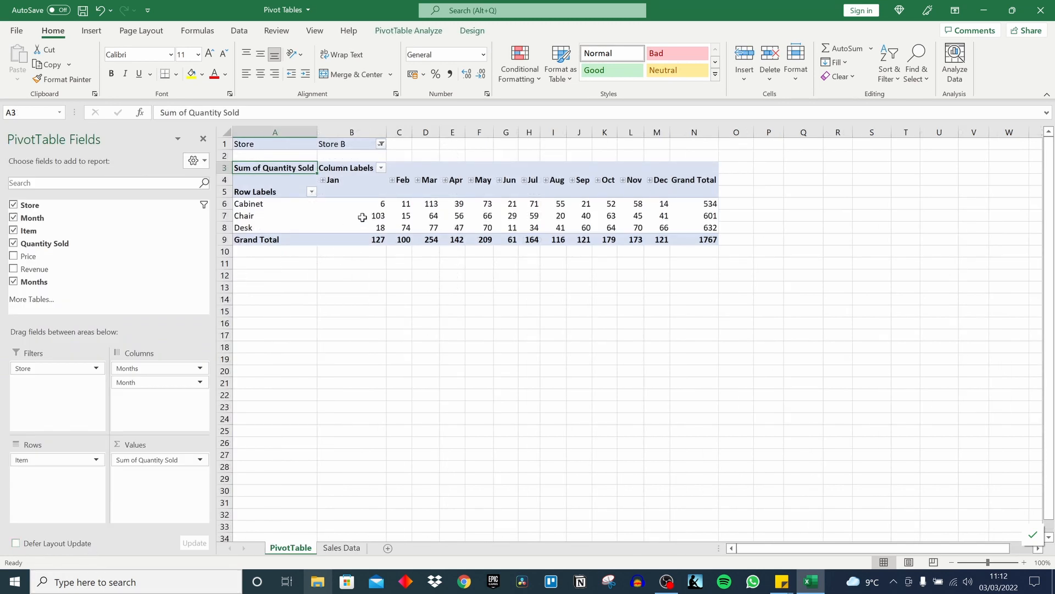
{"action": "left_click", "coordinate": [346, 219]}
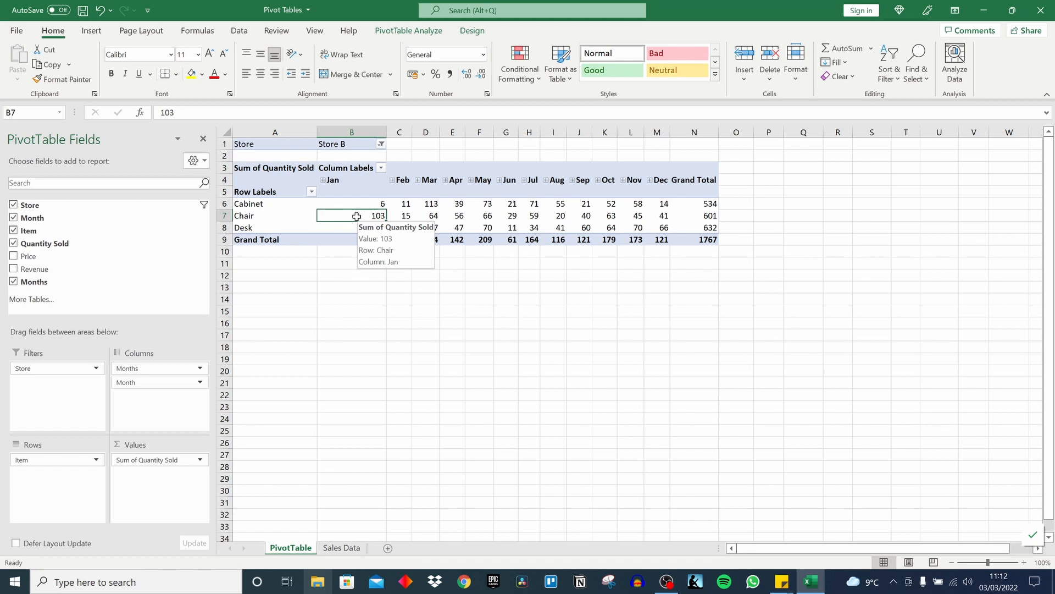
{"action": "right_click", "coordinate": [356, 216]}
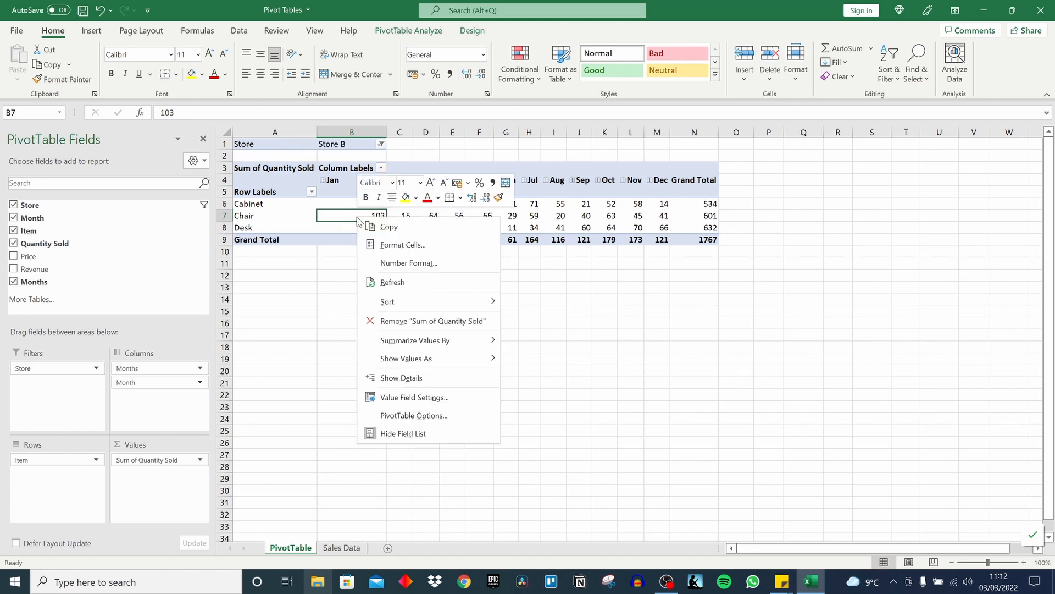
{"action": "left_click", "coordinate": [408, 283]}
Step: Replace Quantity Sold with the sum of Revenue in the PivotTable's Values area
{"action": "mouse_move", "coordinate": [392, 218]}
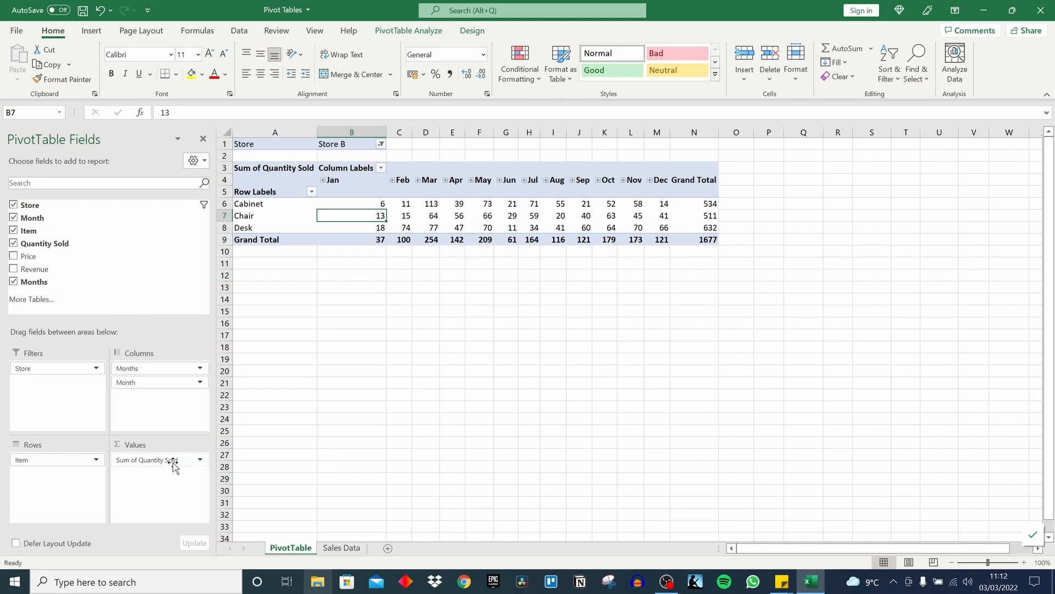
{"action": "left_click_drag", "start_coordinate": [173, 466], "coordinate": [165, 512]}
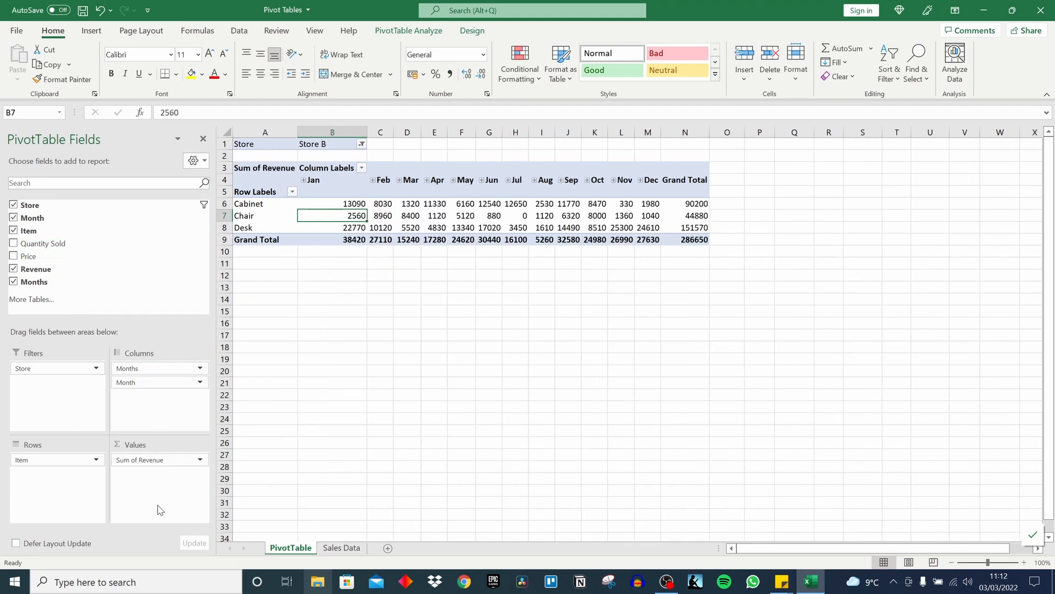